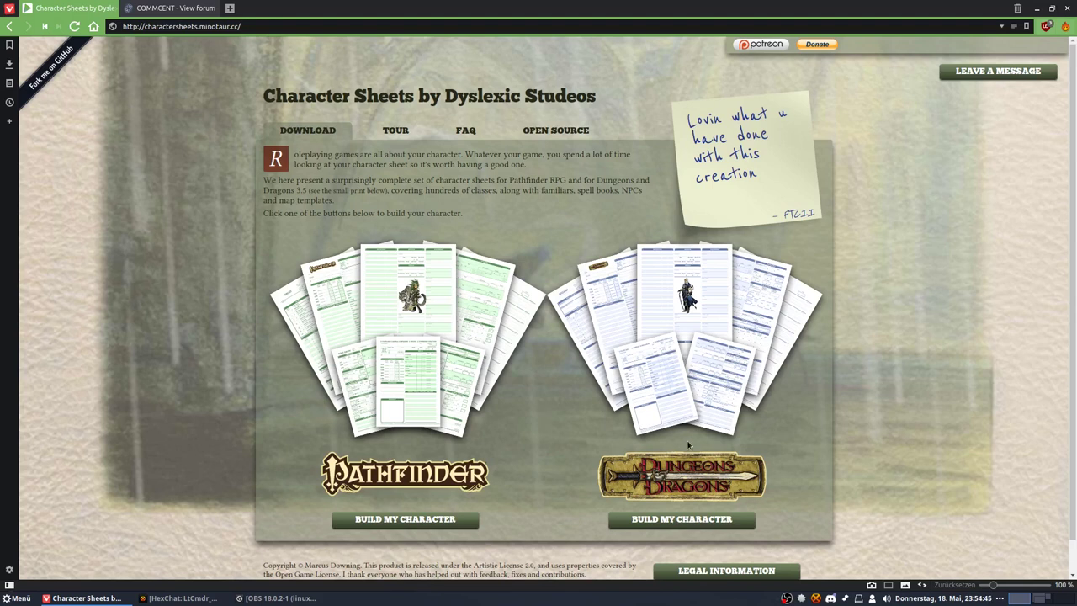
- Start building a Pathfinder character sheet for one character
left_click(394, 518)
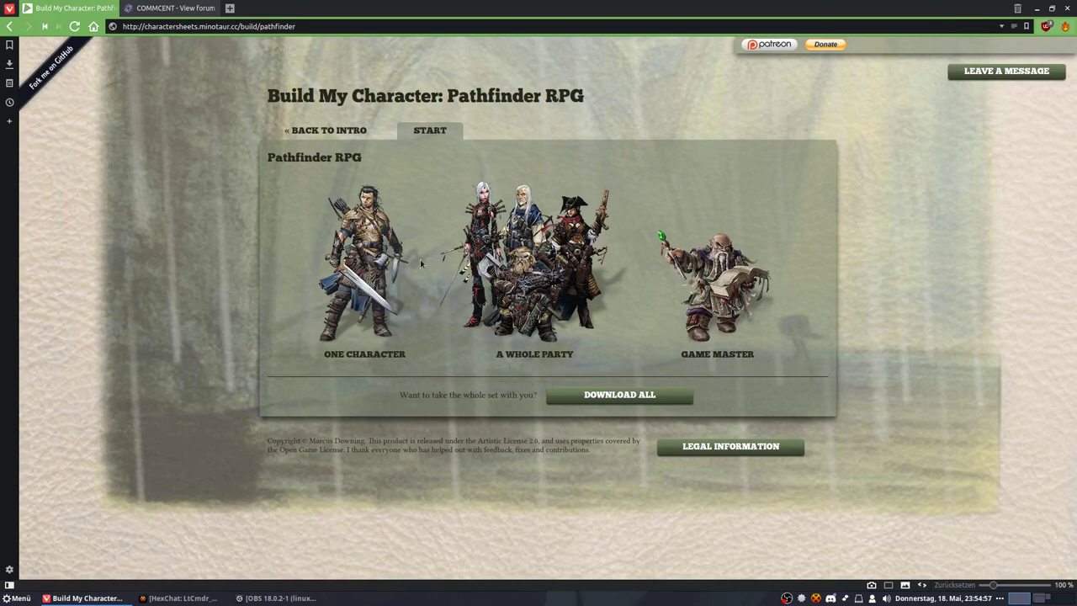
left_click(356, 295)
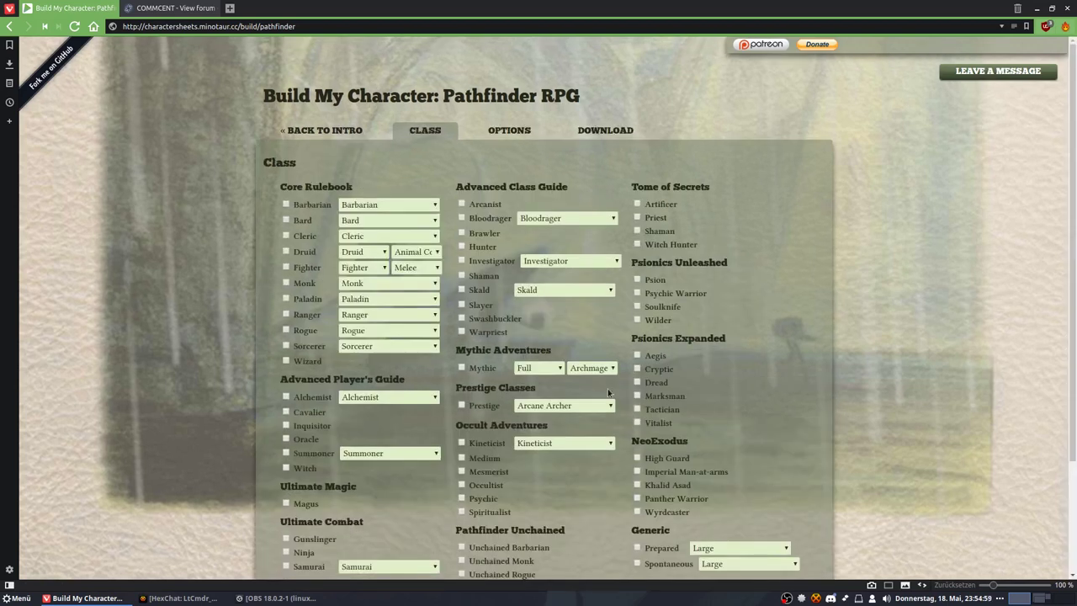
scroll(692, 376, "down", 1)
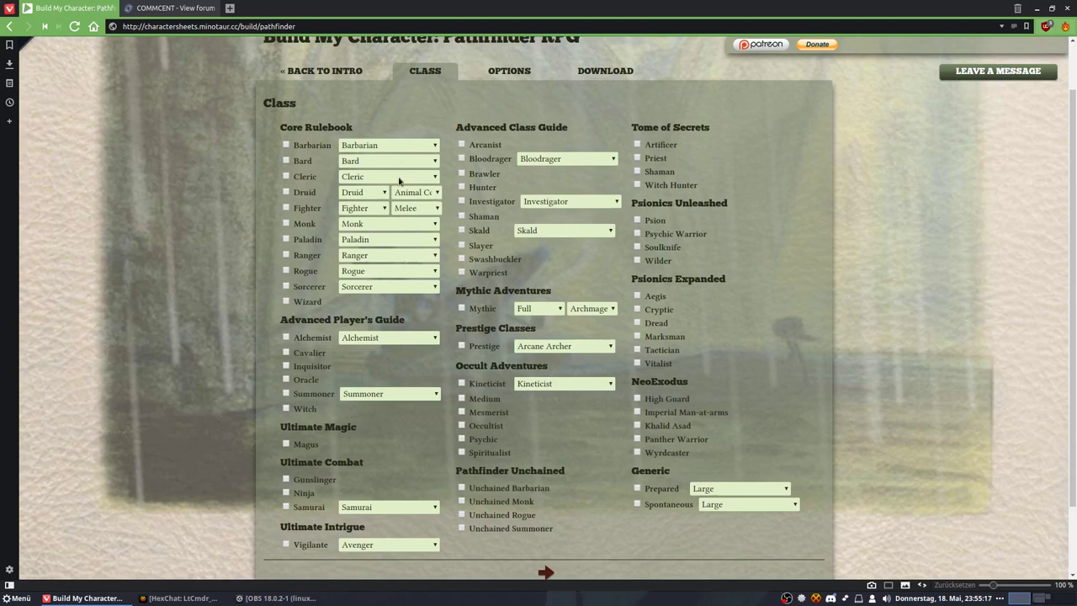
- Browse the Paladin archetypes without changing them, then tick Sorcerer as the class
left_click(366, 239)
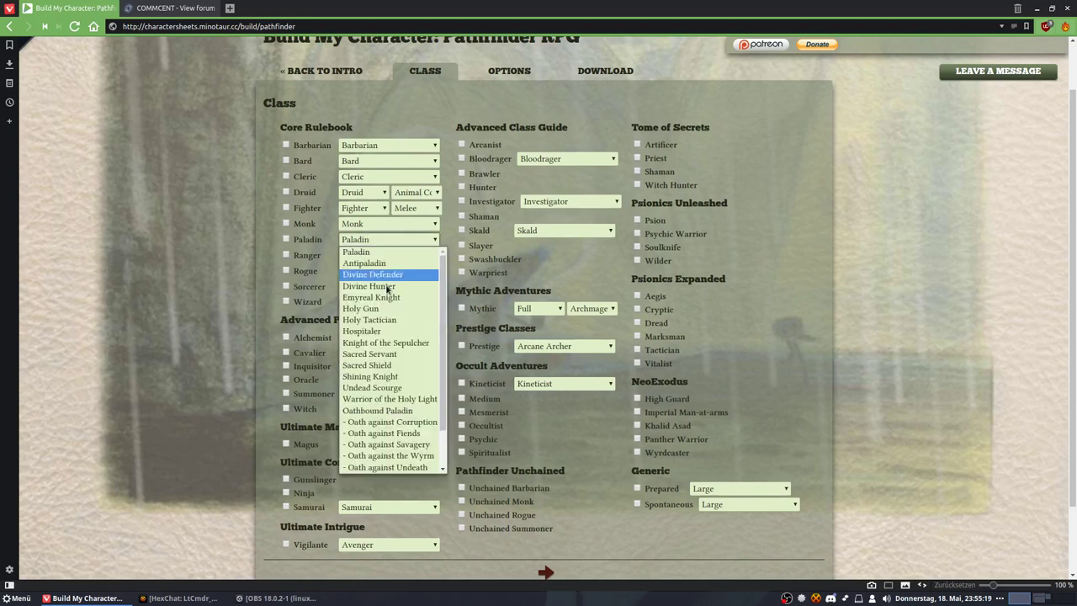
scroll(389, 421, "down", 2)
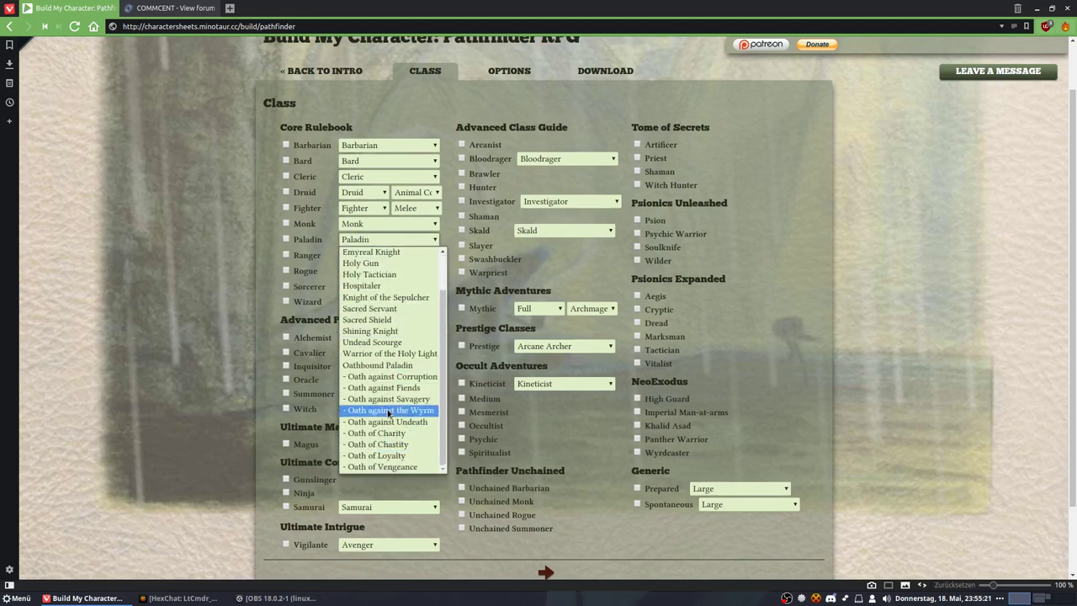
scroll(389, 425, "up", 2)
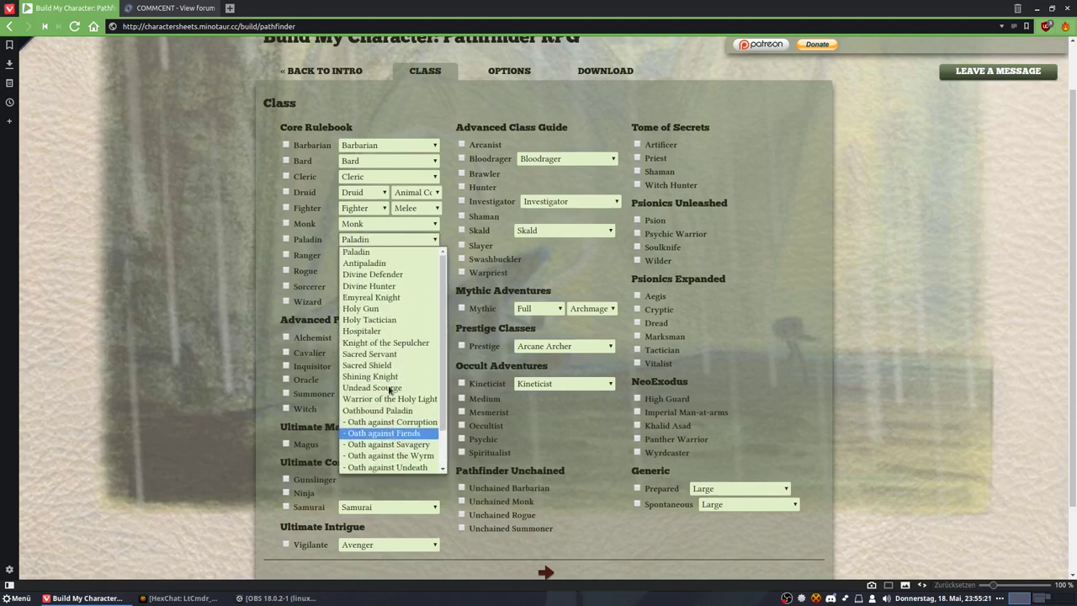
left_click(267, 236)
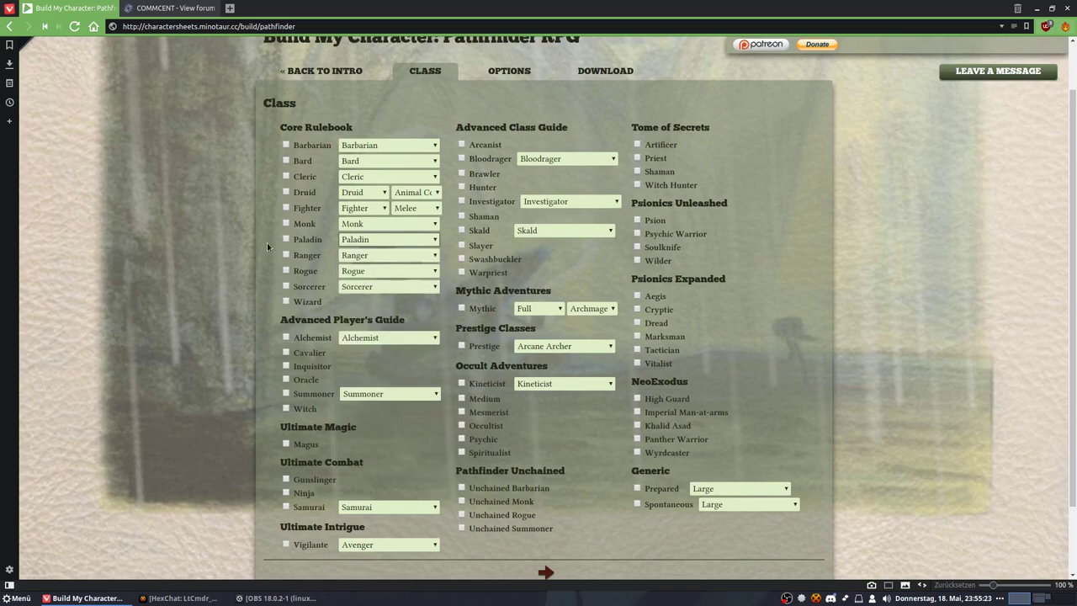
left_click(286, 287)
scroll(572, 562, "down", 1)
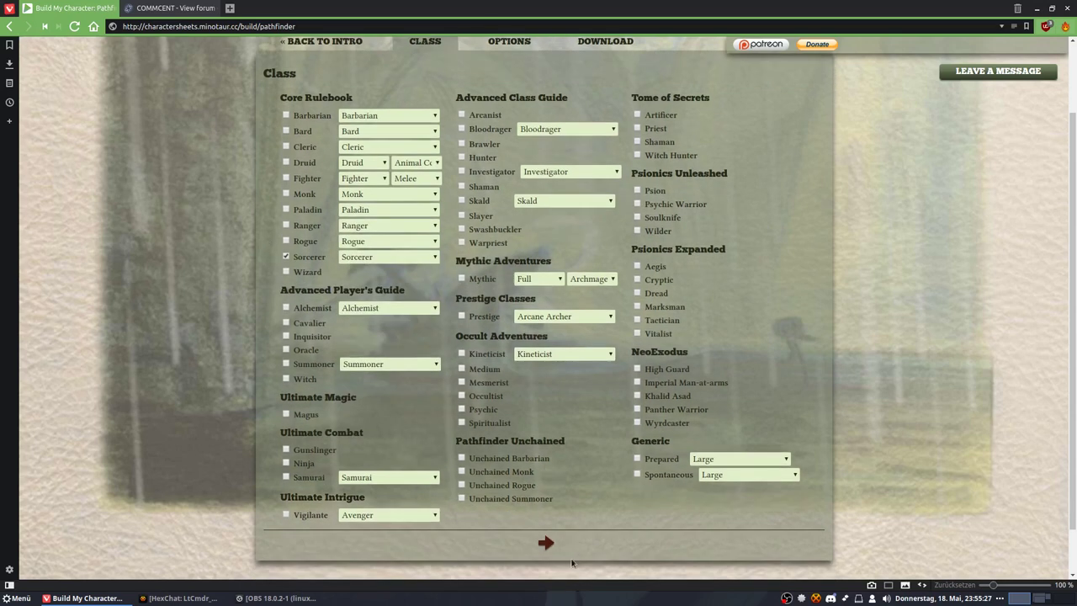
- On the Options step, keep Normal spellbook entries and Auto-detect inventory style
left_click(547, 543)
scroll(673, 480, "up", 2)
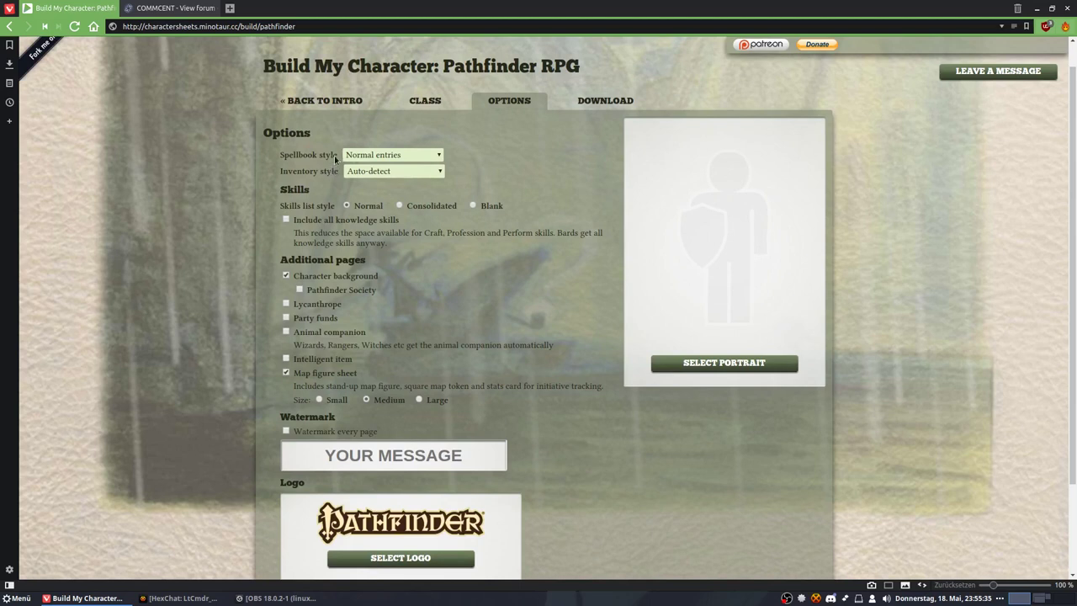
left_click(370, 158)
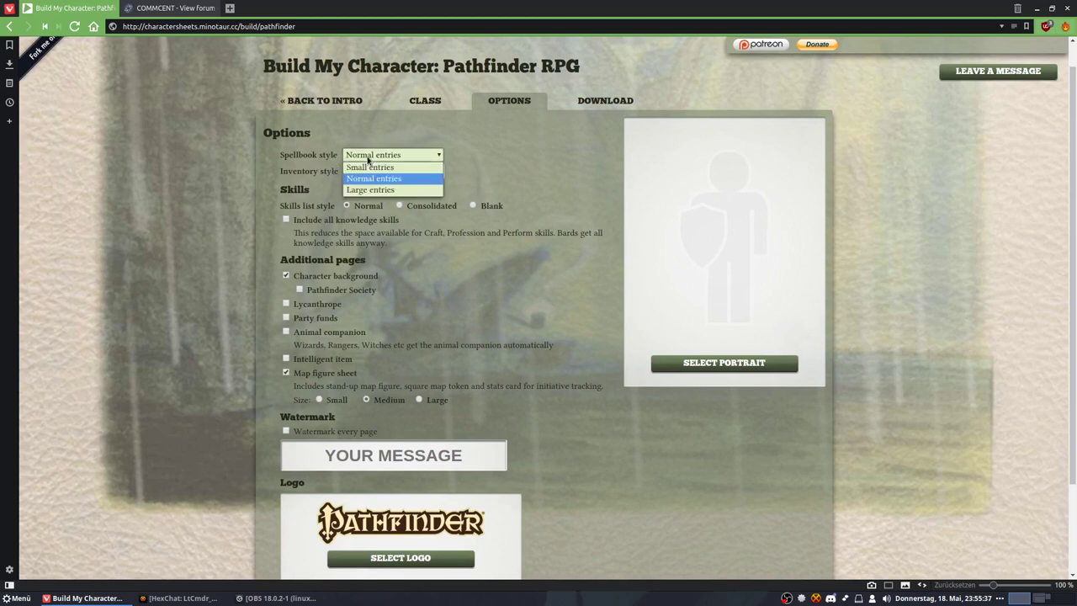
left_click(395, 158)
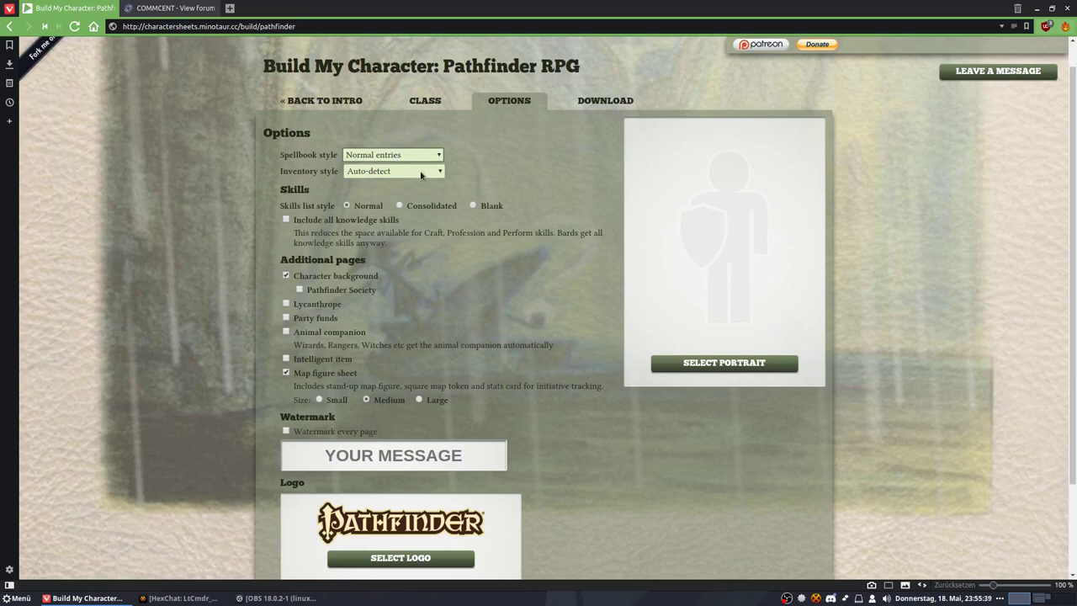
left_click(421, 174)
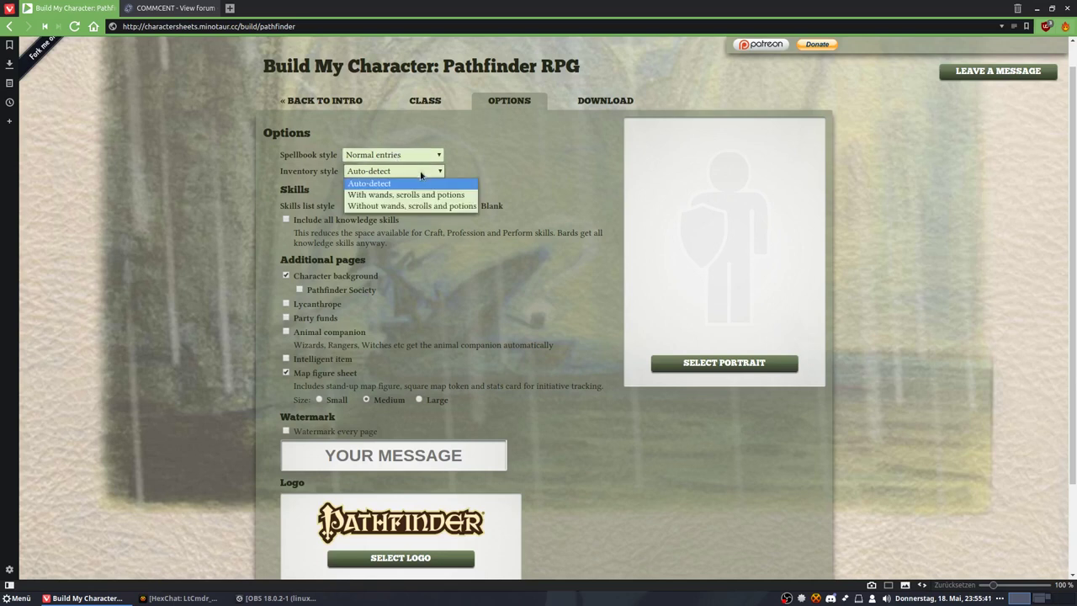
left_click(421, 175)
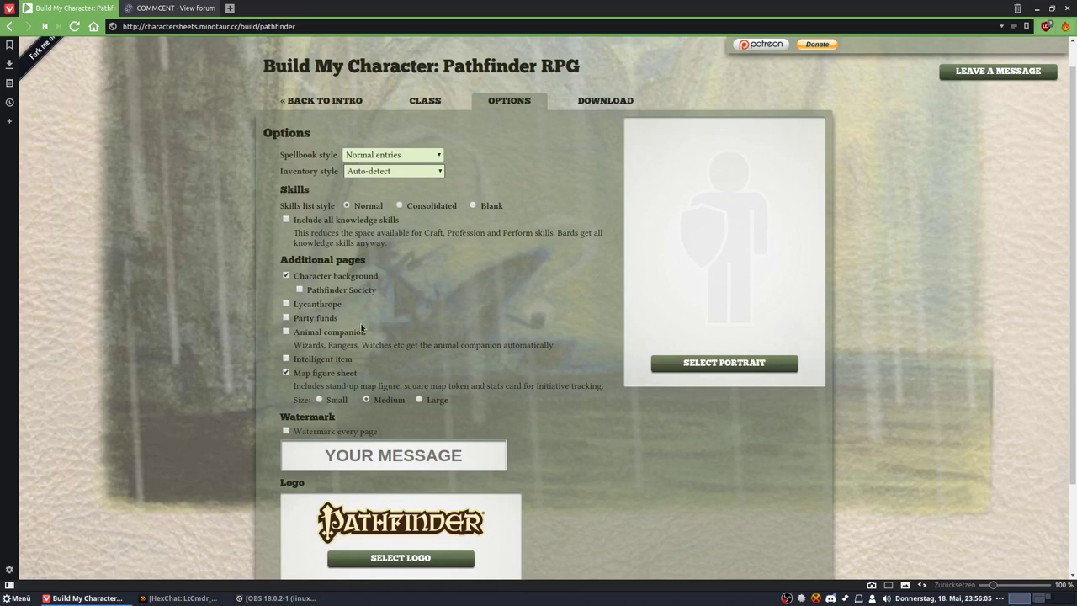
scroll(362, 328, "down", 1)
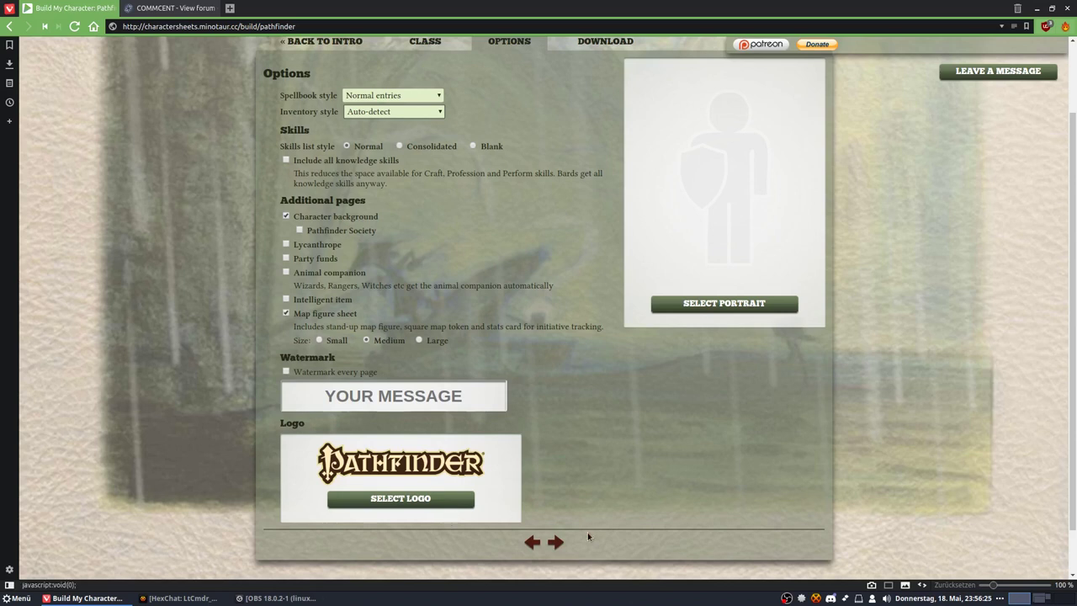
- Advance to the Download step of the sheet builder
left_click(556, 542)
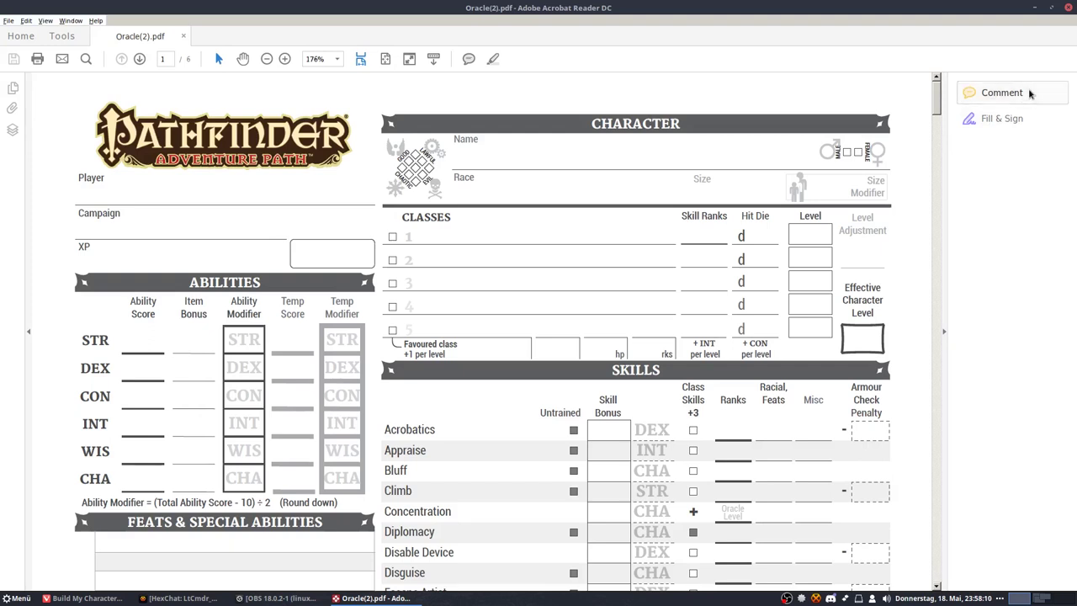
- Add a text comment with the player's name on the sheet's Player line
left_click(1030, 94)
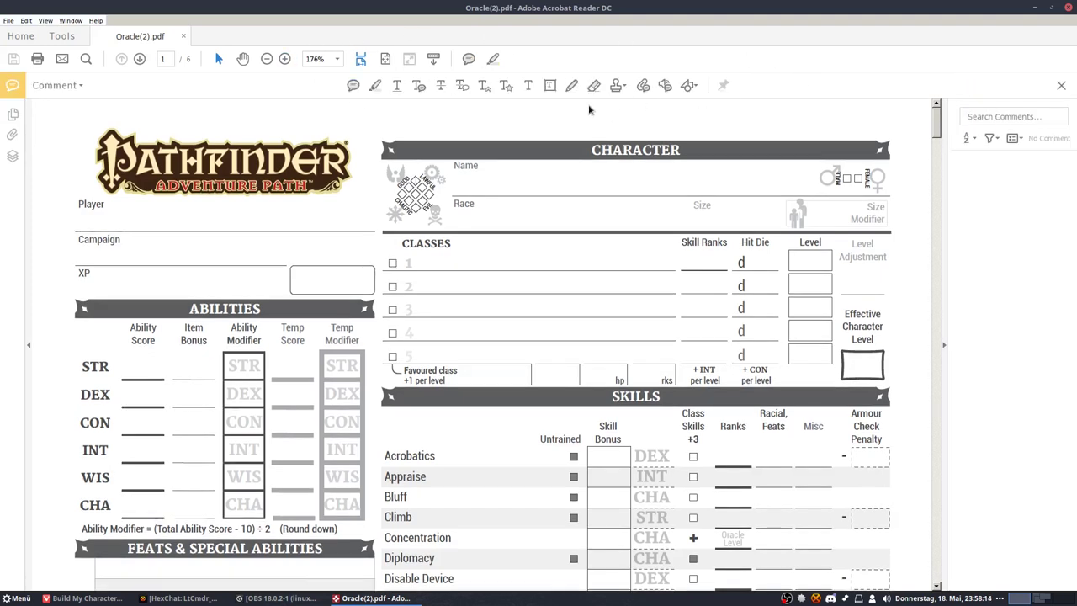
left_click(528, 87)
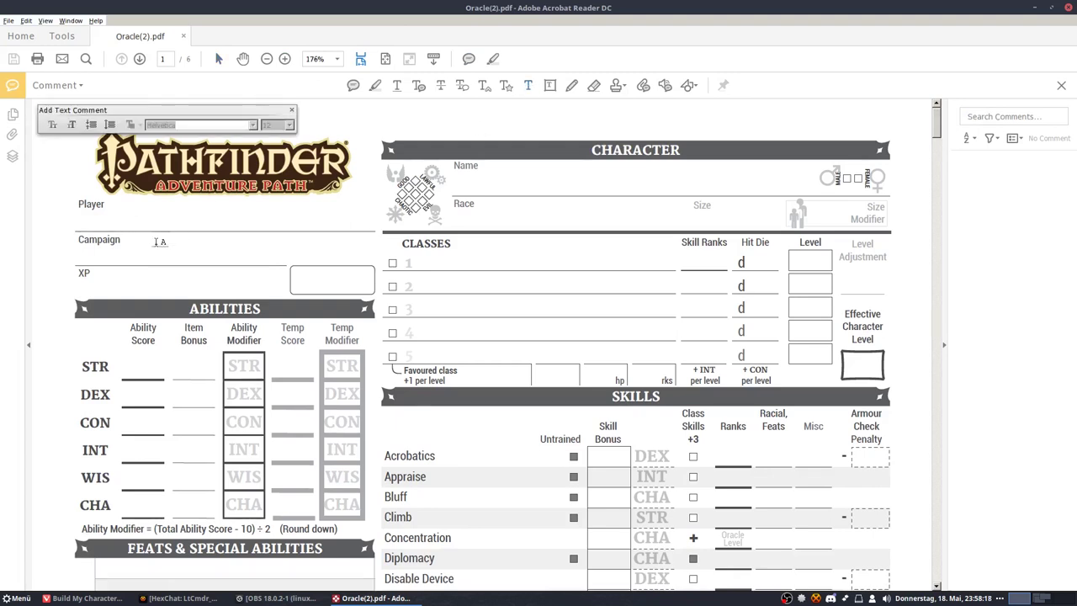
left_click(85, 222)
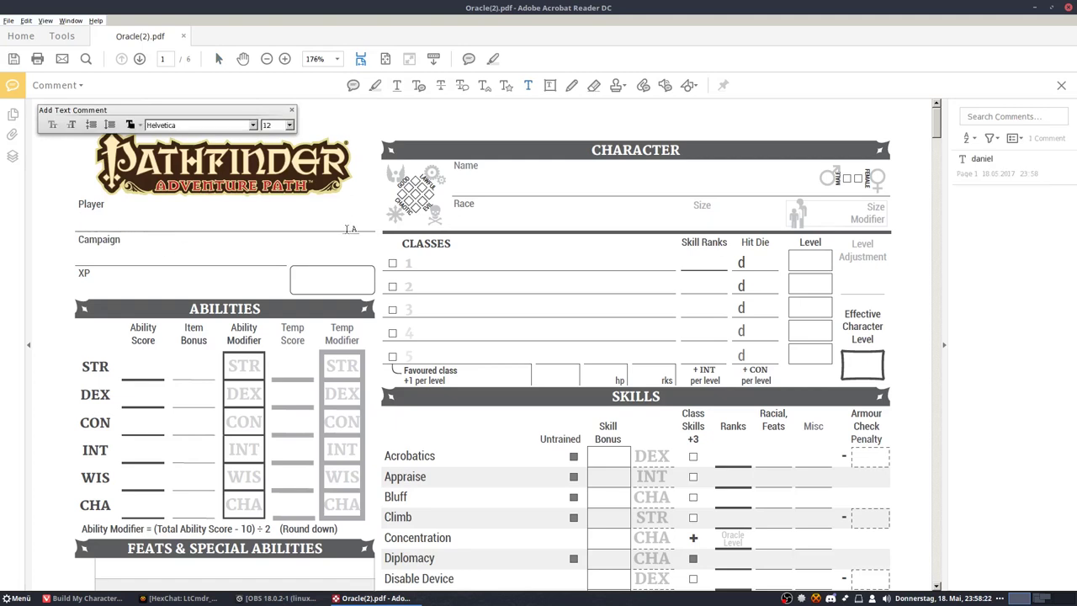
type("Daniel")
left_click(224, 126)
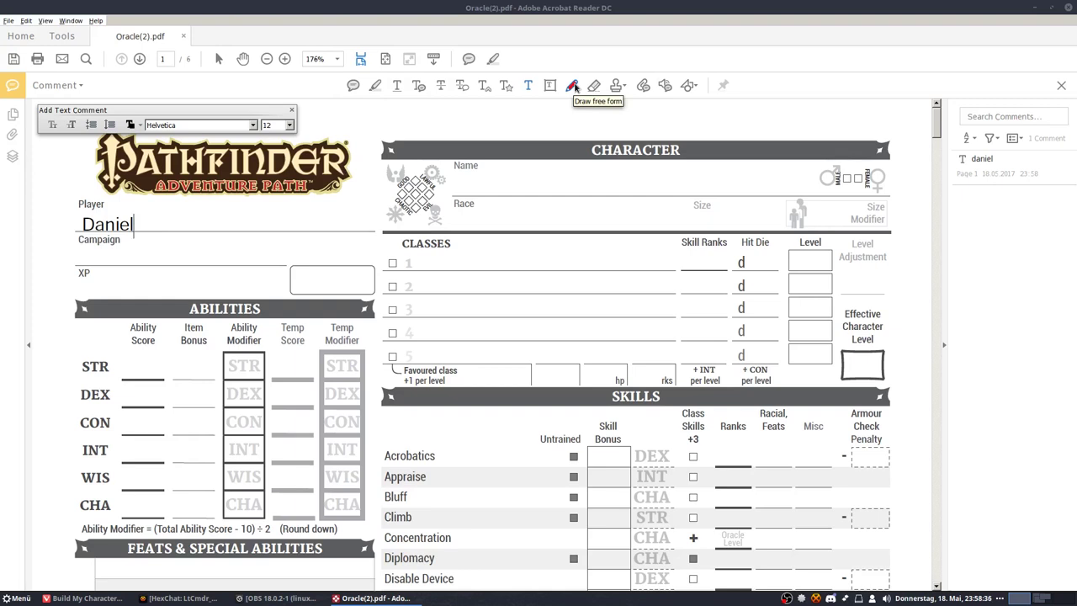
- Draw a freehand pencil cross over the first class checkbox
left_click(574, 86)
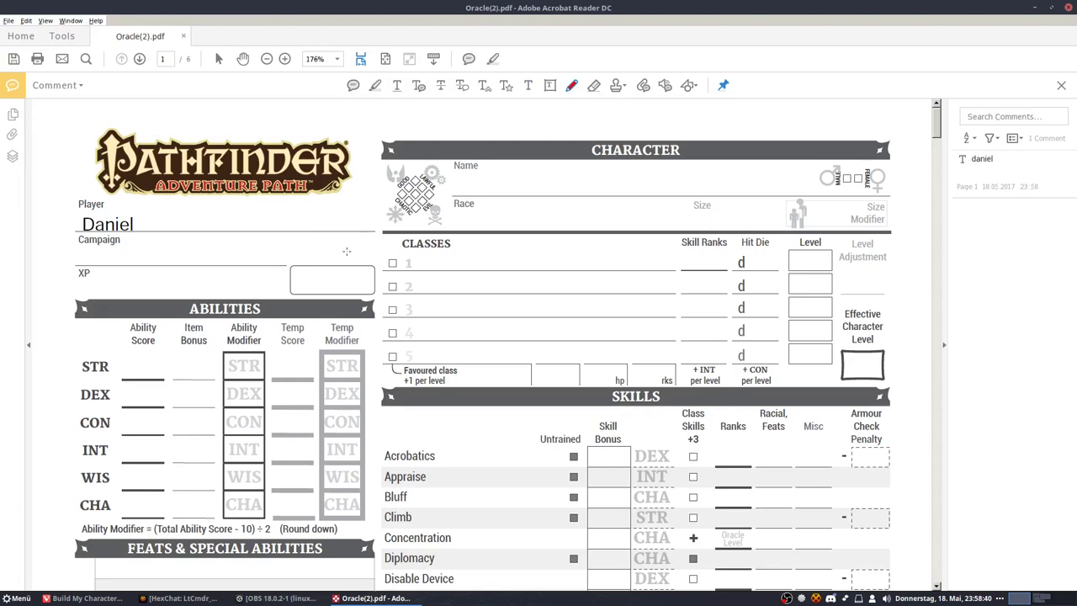
left_click_drag(388, 266, 398, 258)
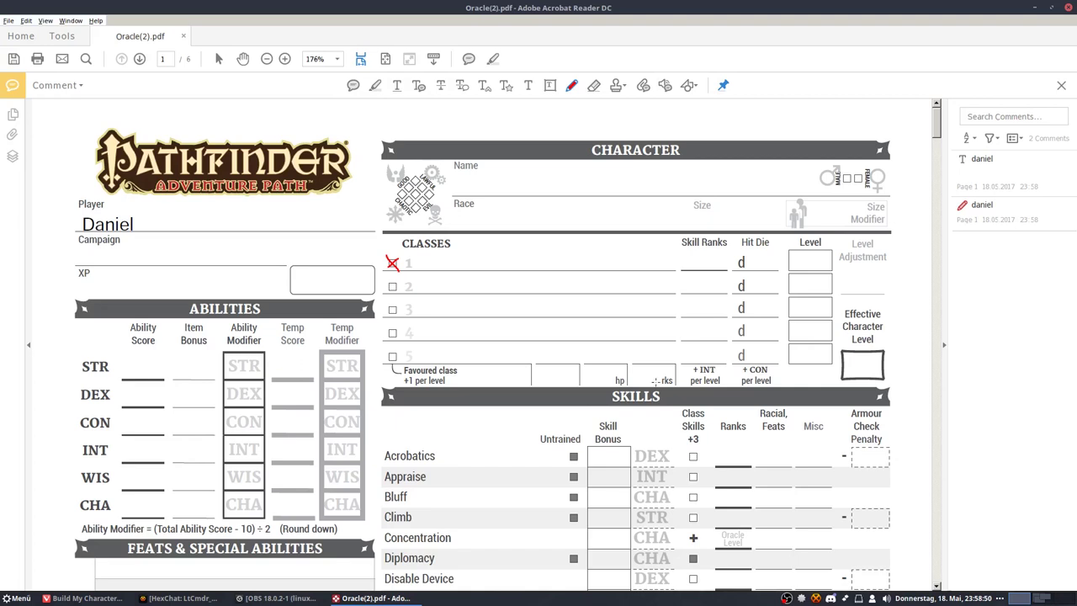
- Collapse the right-hand comments pane to widen the page view
scroll(656, 381, "down", 2)
scroll(495, 482, "up", 1)
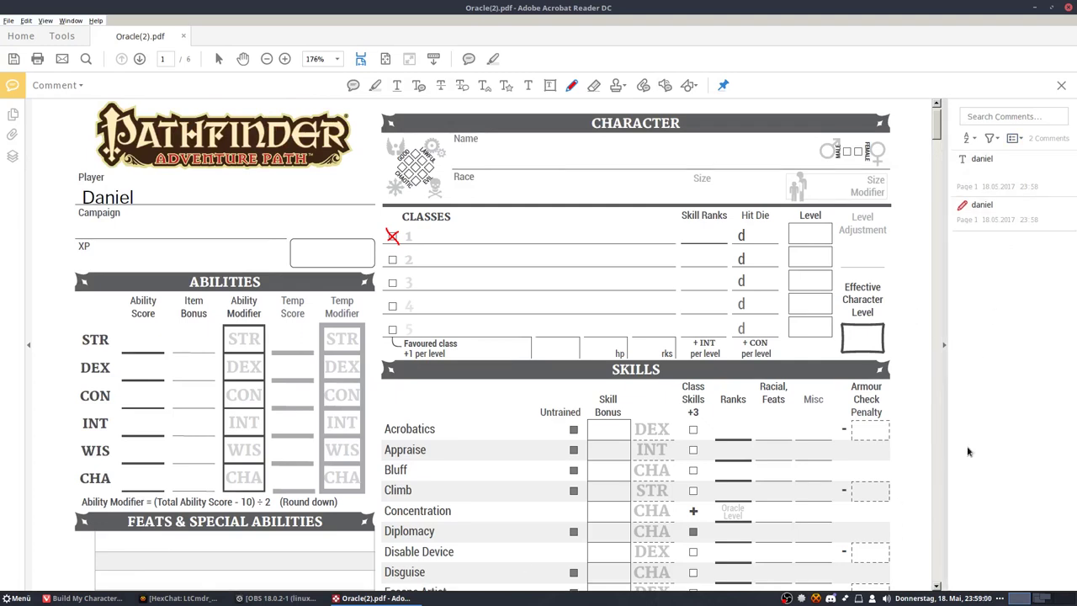
left_click(946, 322)
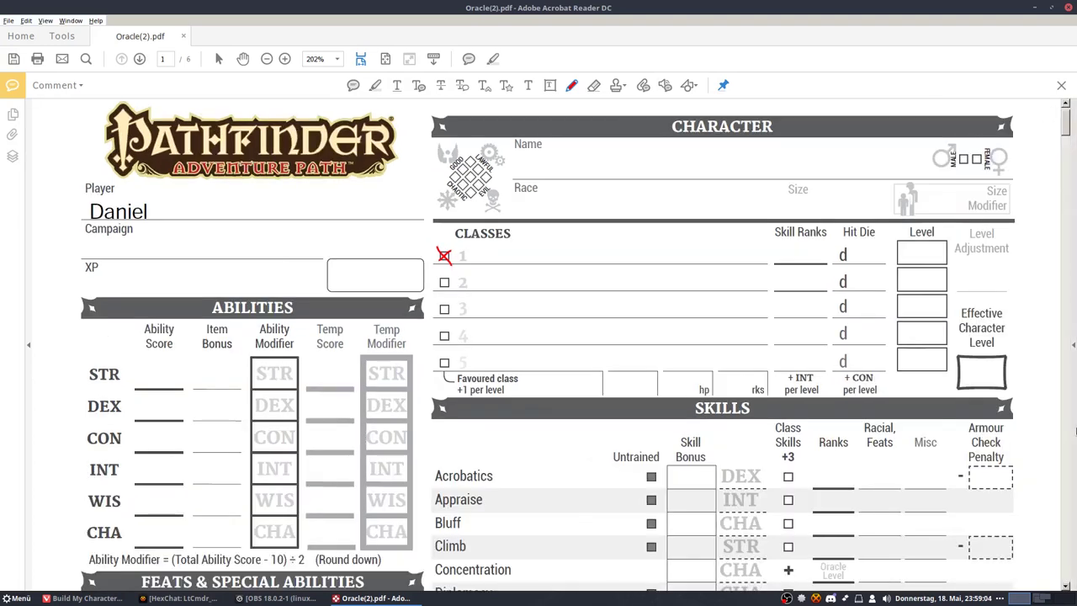